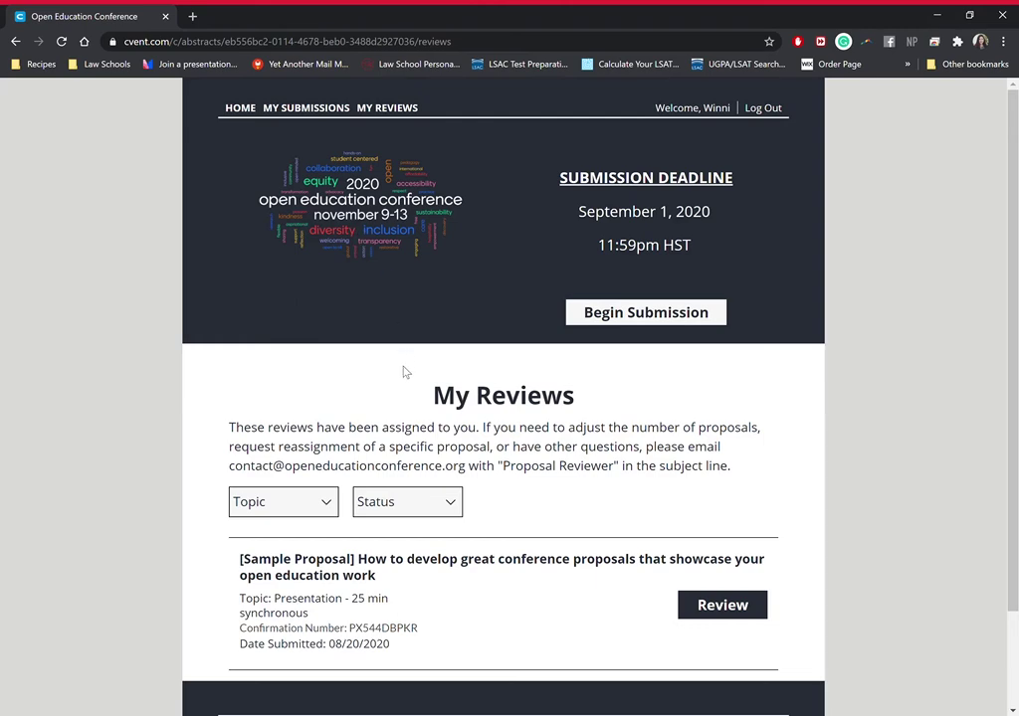
Open the review form for the Sample Proposal from the My Reviews list
scroll(404, 372, "down", 1)
scroll(405, 372, "up", 1)
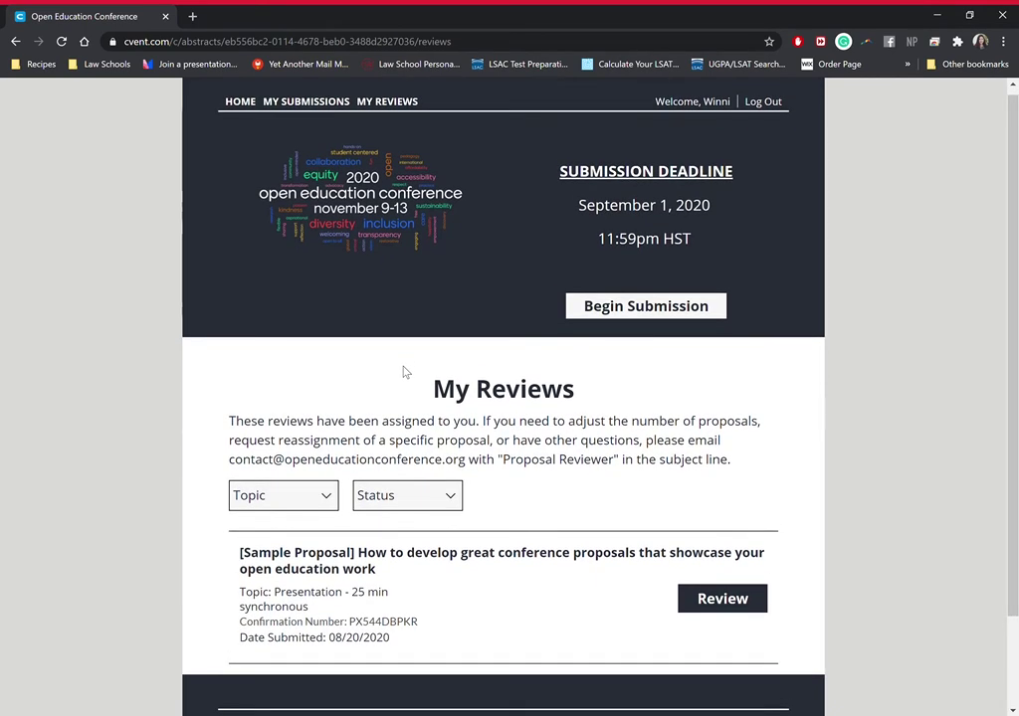
scroll(463, 483, "down", 1)
scroll(535, 483, "up", 1)
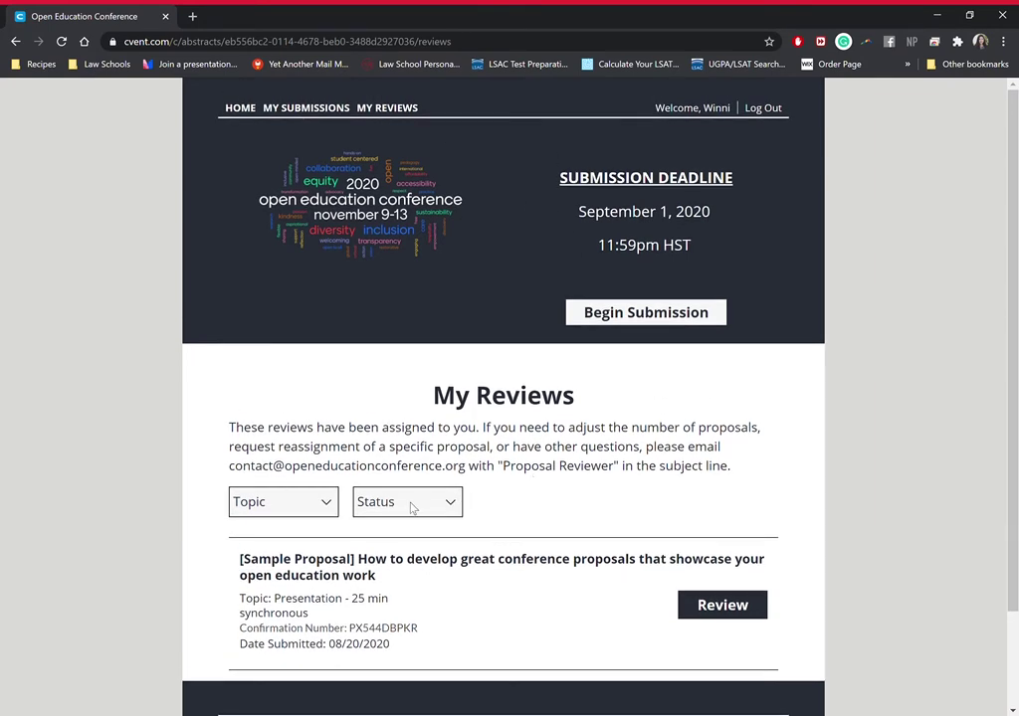
left_click(726, 614)
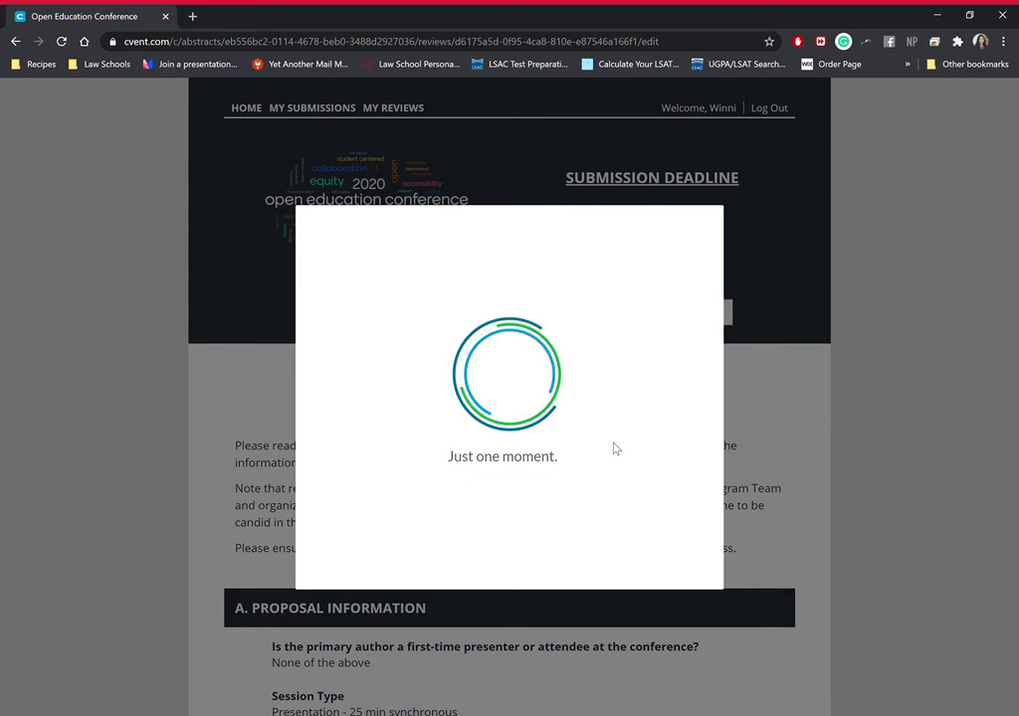
scroll(617, 449, "down", 4)
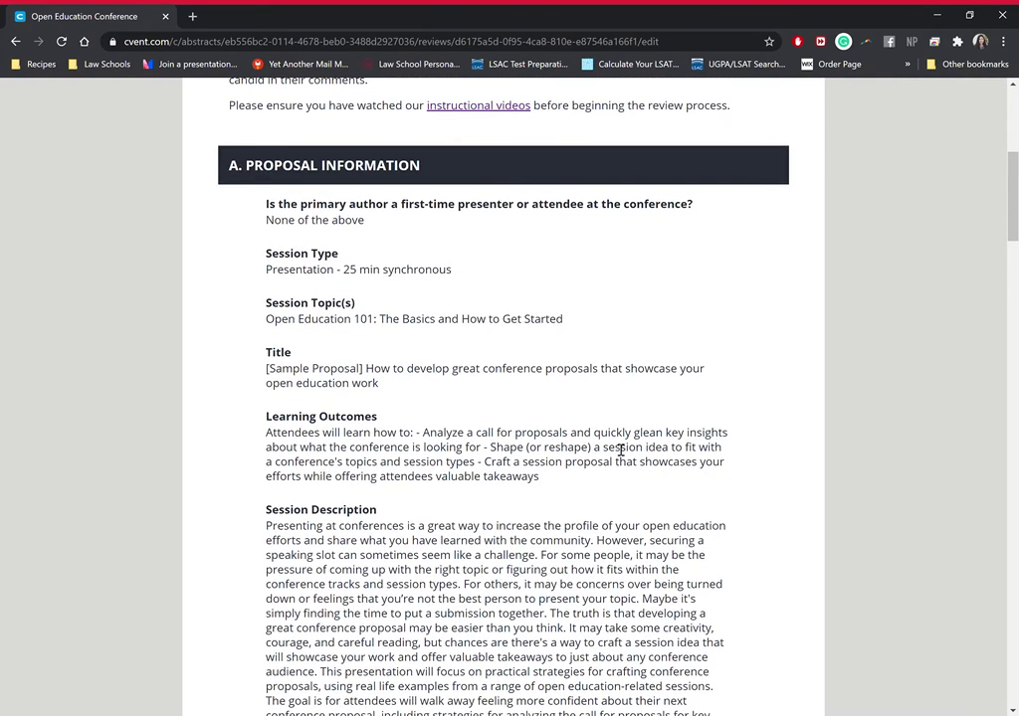
scroll(620, 450, "down", 1)
scroll(617, 449, "down", 15)
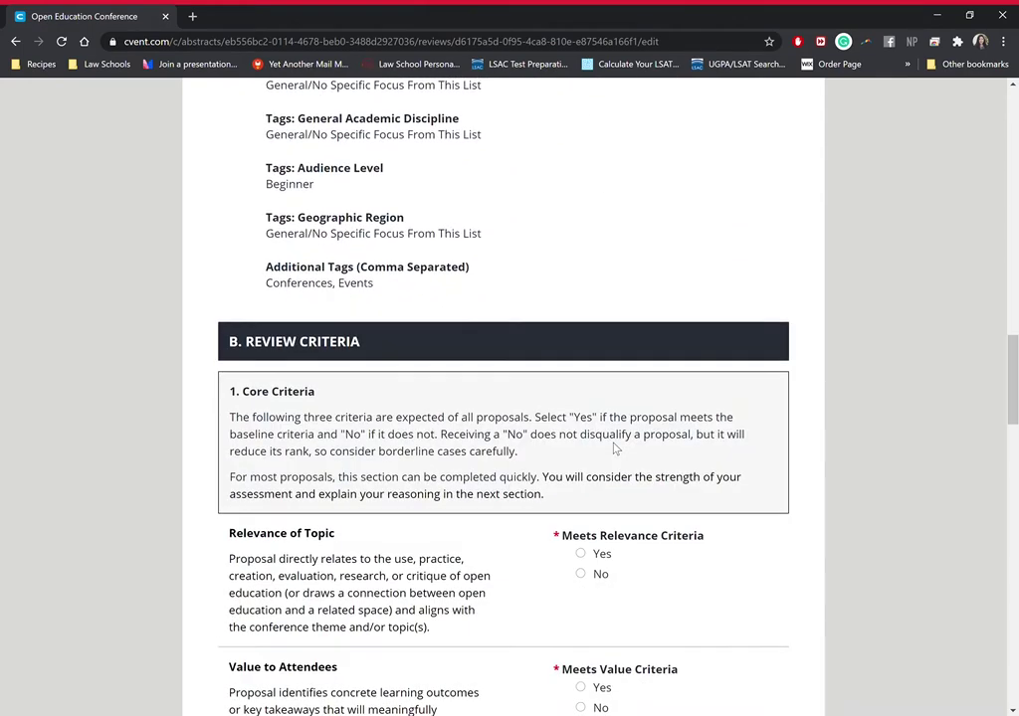
scroll(616, 449, "down", 1)
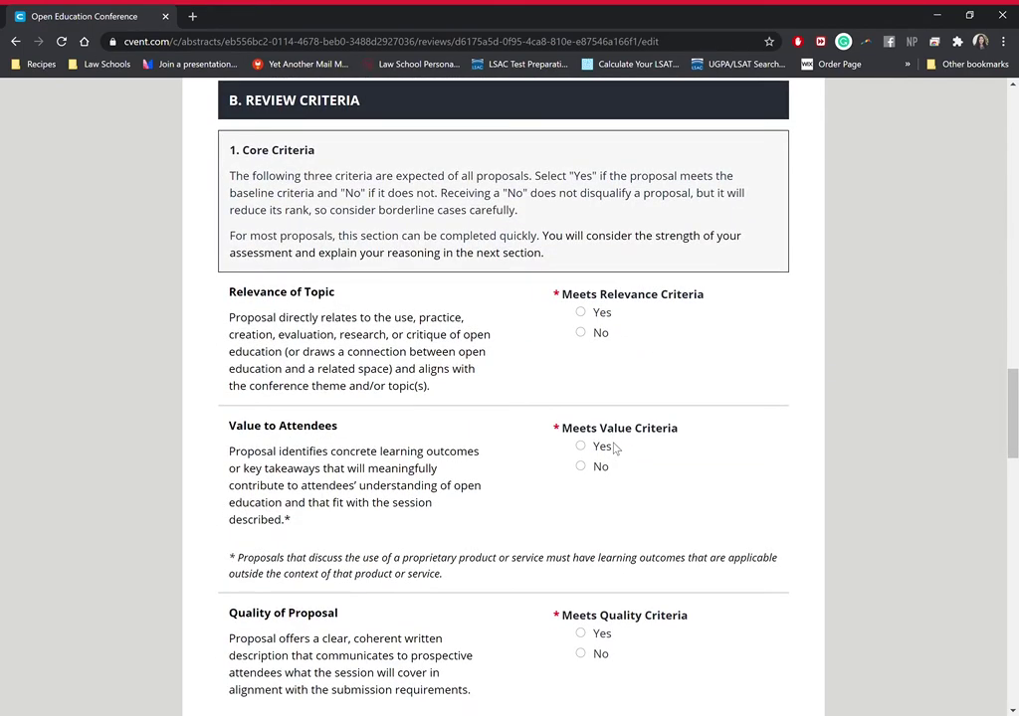
scroll(616, 449, "down", 5)
scroll(614, 450, "down", 3)
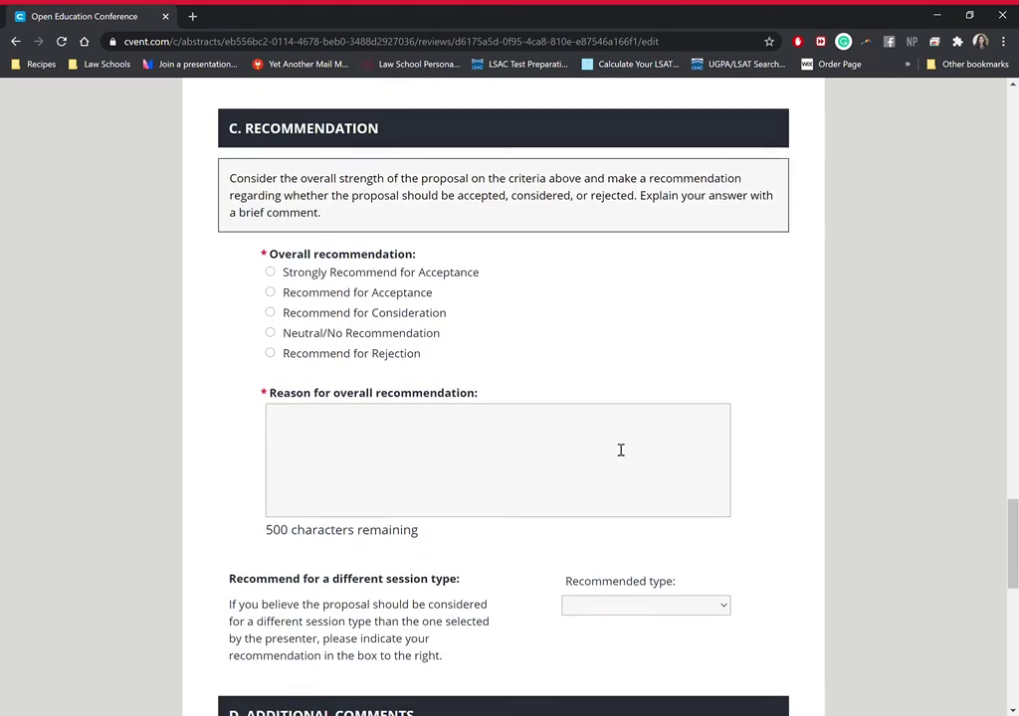
scroll(619, 450, "down", 6)
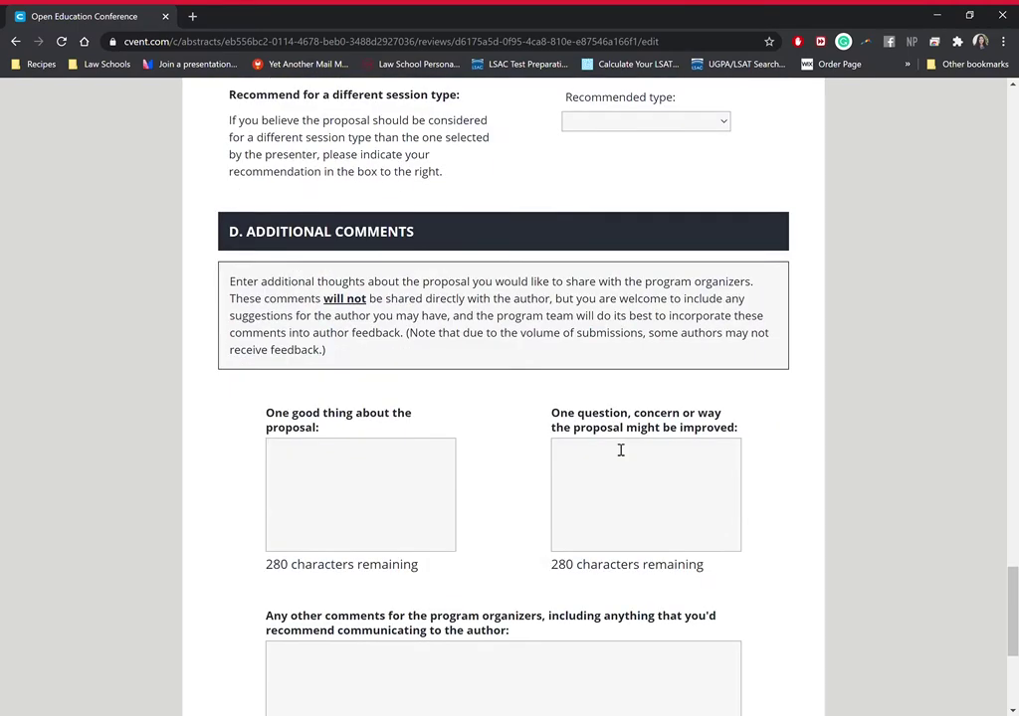
scroll(619, 450, "down", 2)
scroll(620, 450, "up", 3)
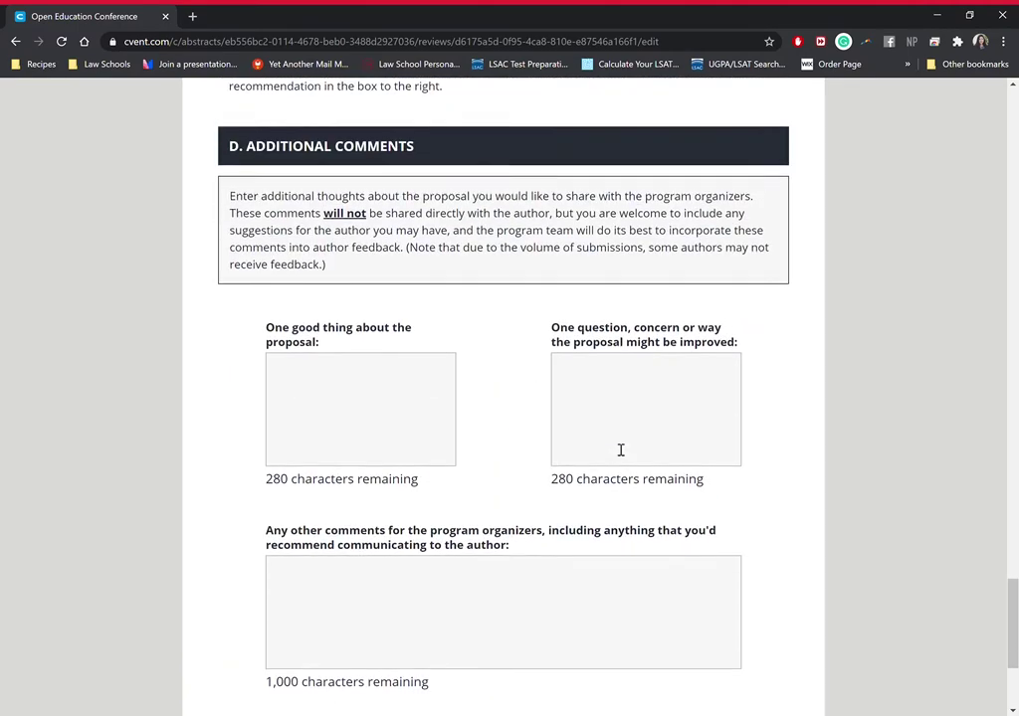
scroll(620, 450, "down", 1)
scroll(620, 450, "up", 20)
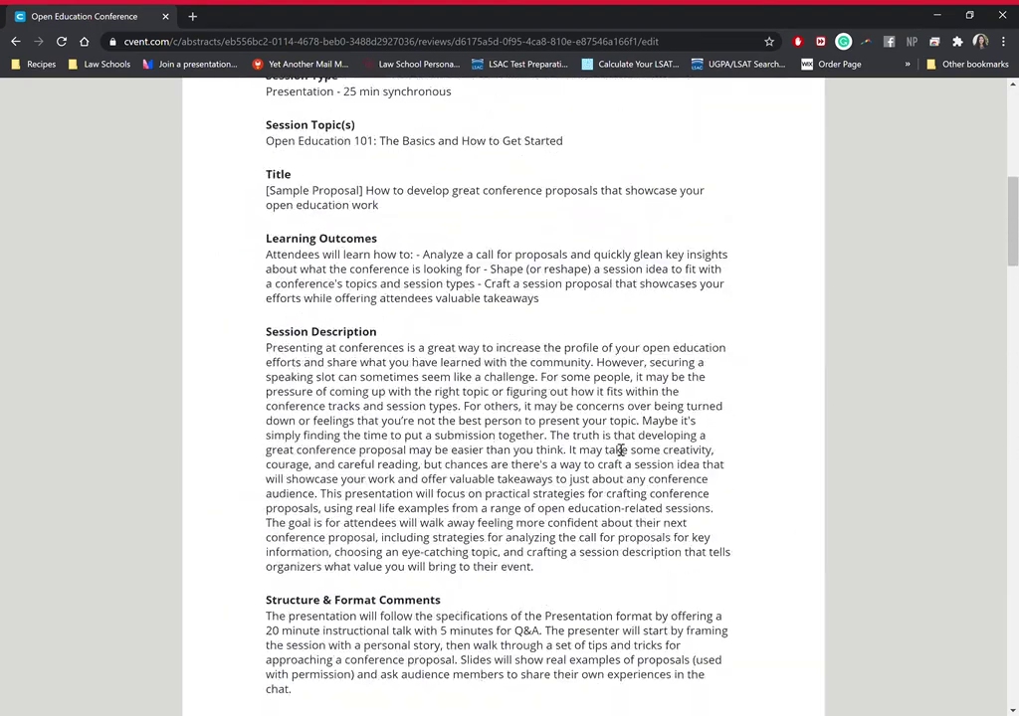
scroll(620, 450, "up", 2)
scroll(620, 450, "down", 3)
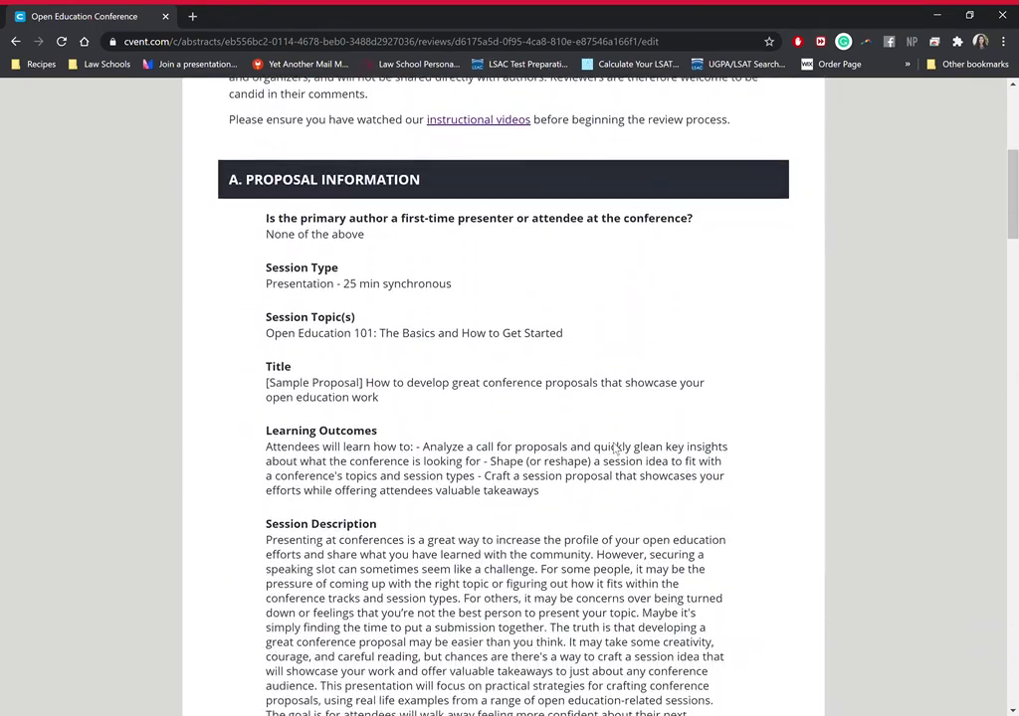
scroll(616, 448, "down", 1)
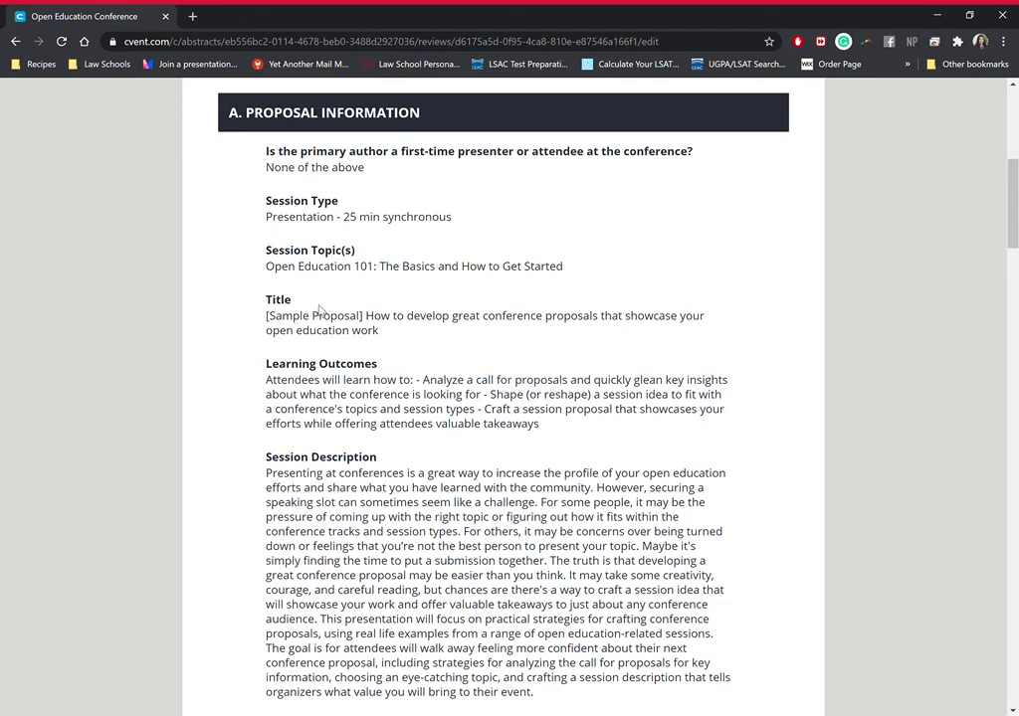
scroll(387, 381, "down", 2)
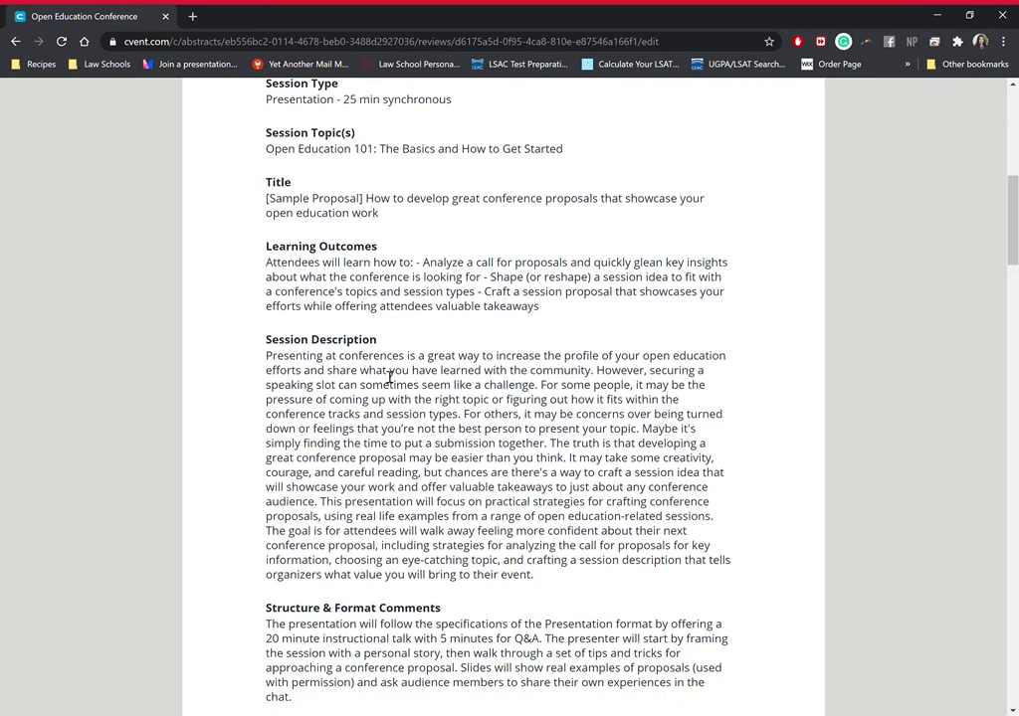
left_click_drag(281, 348, 391, 357)
left_click(391, 357)
scroll(391, 358, "down", 5)
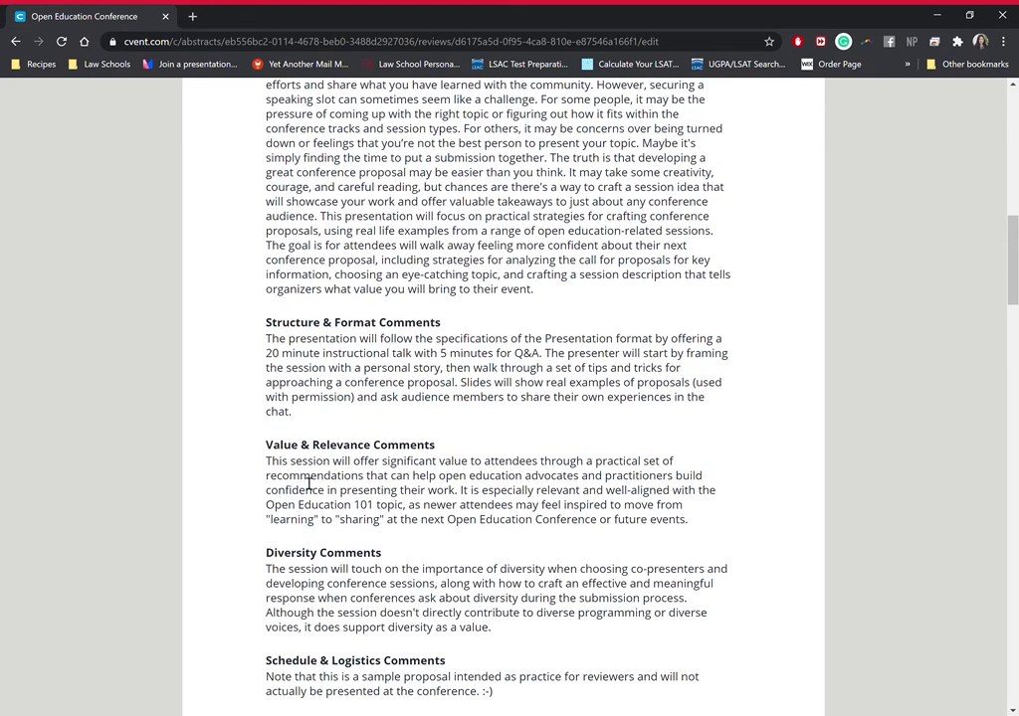
scroll(308, 562, "down", 4)
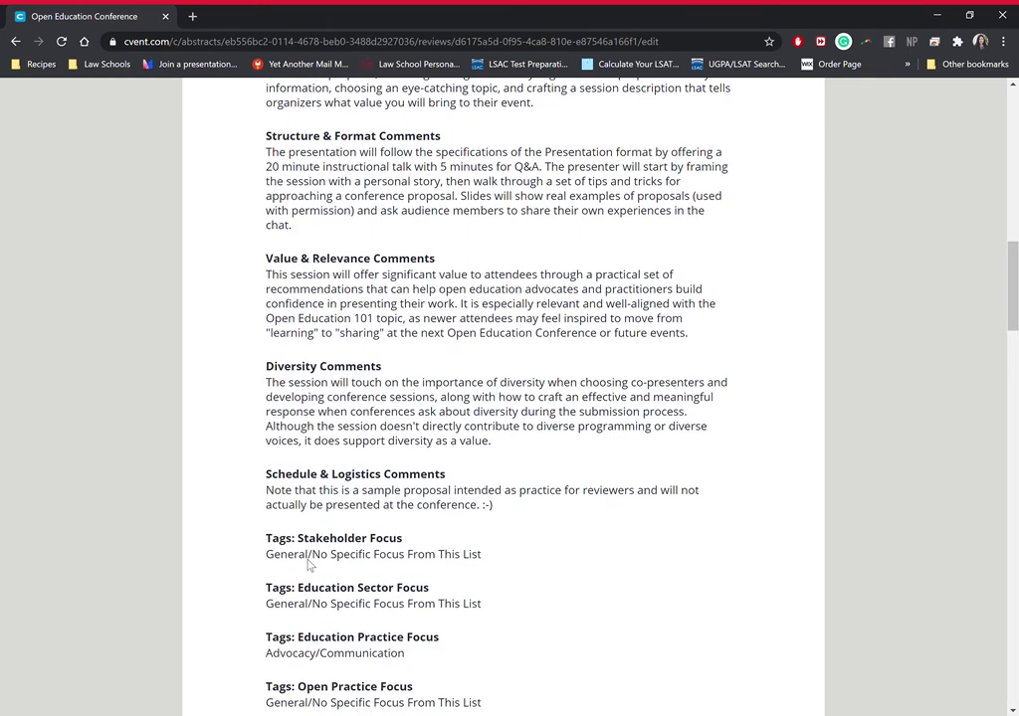
scroll(338, 269, "up", 3)
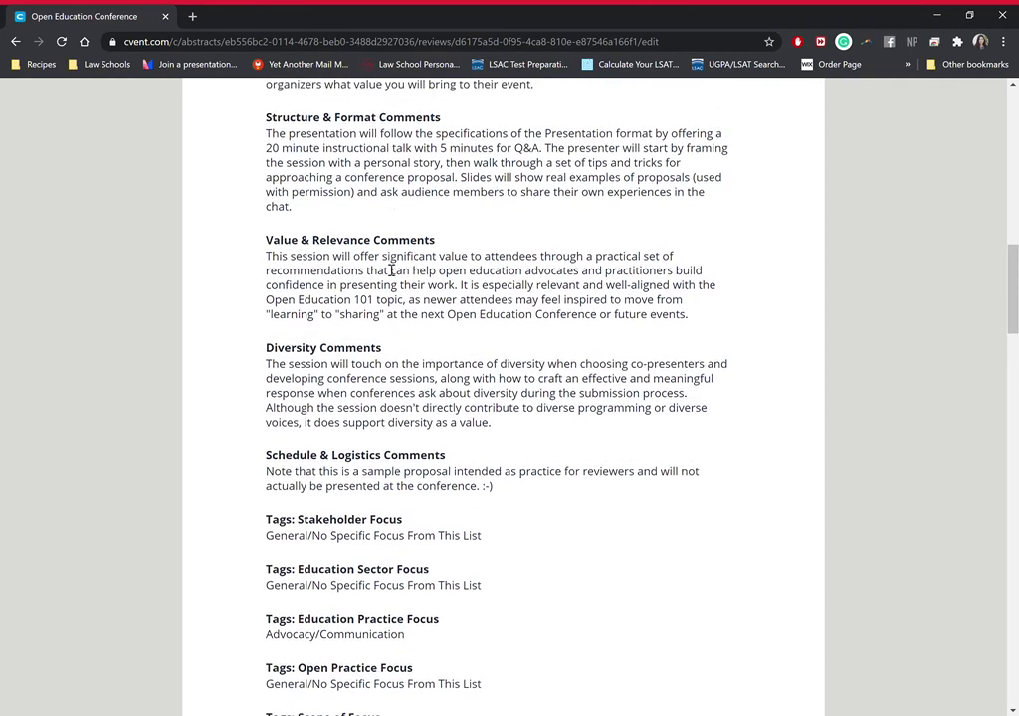
scroll(386, 268, "up", 2)
scroll(393, 270, "down", 1)
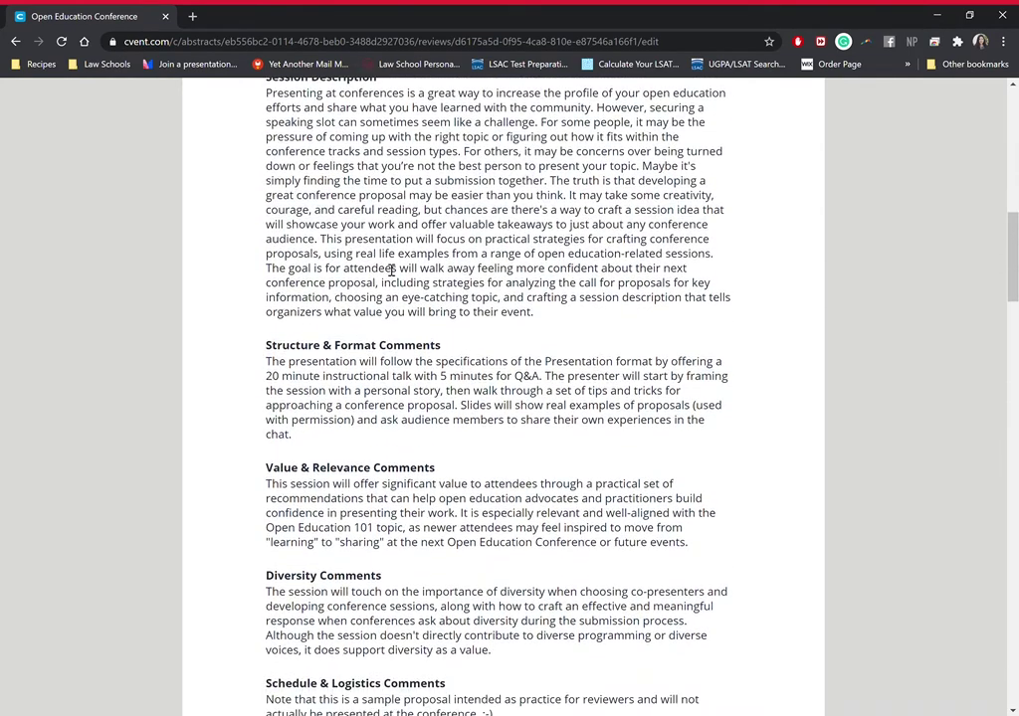
scroll(391, 269, "down", 9)
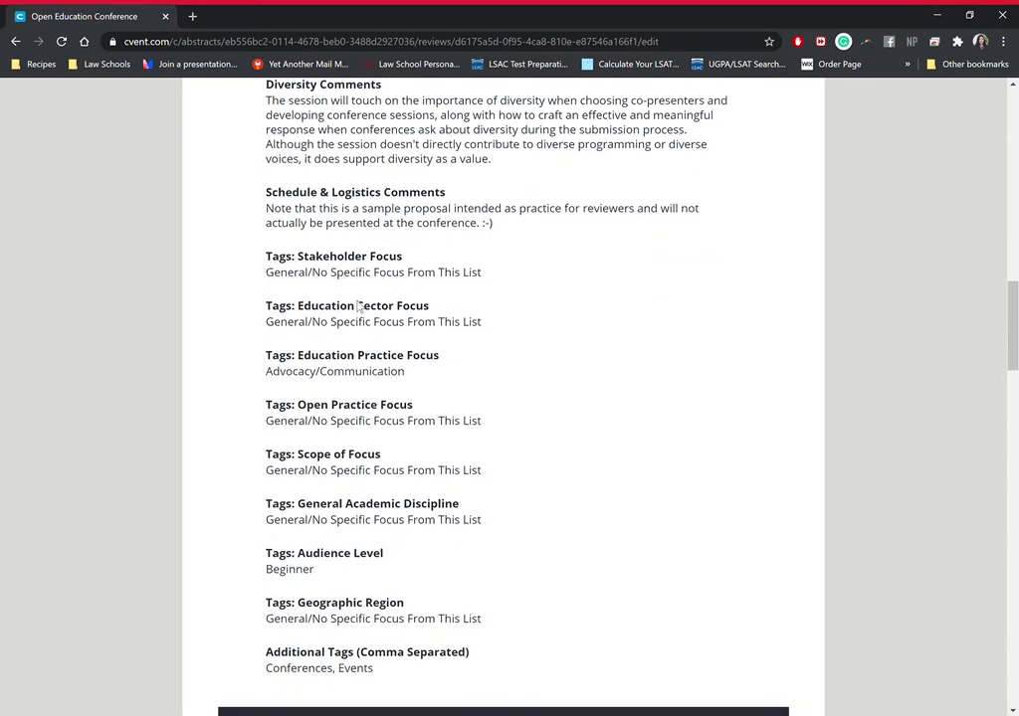
scroll(361, 308, "down", 2)
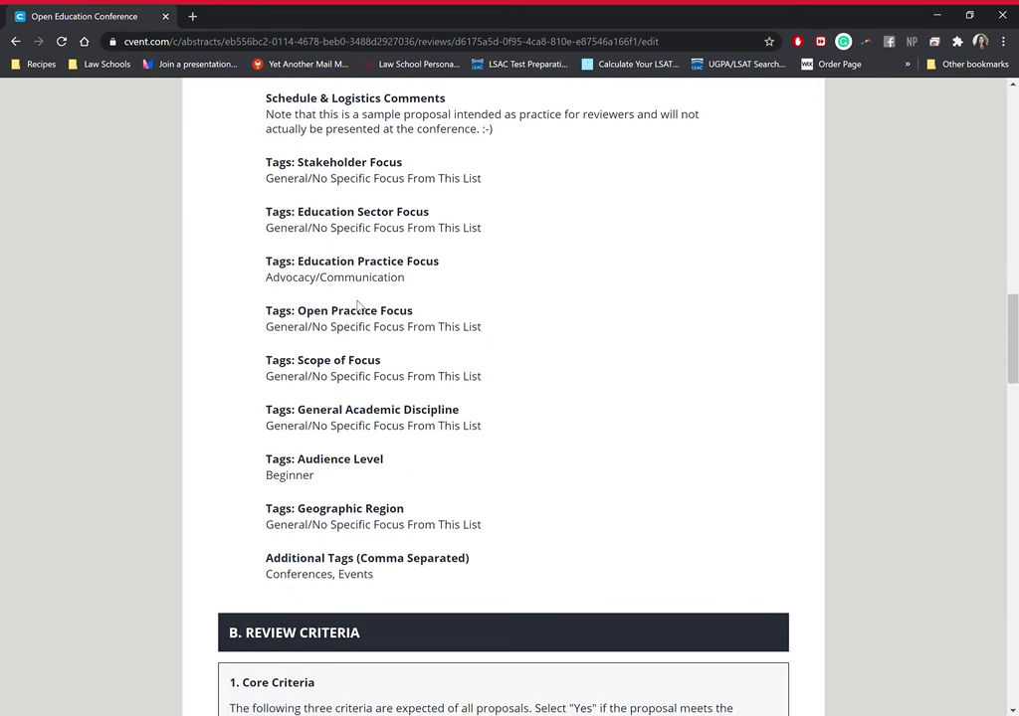
scroll(360, 306, "down", 3)
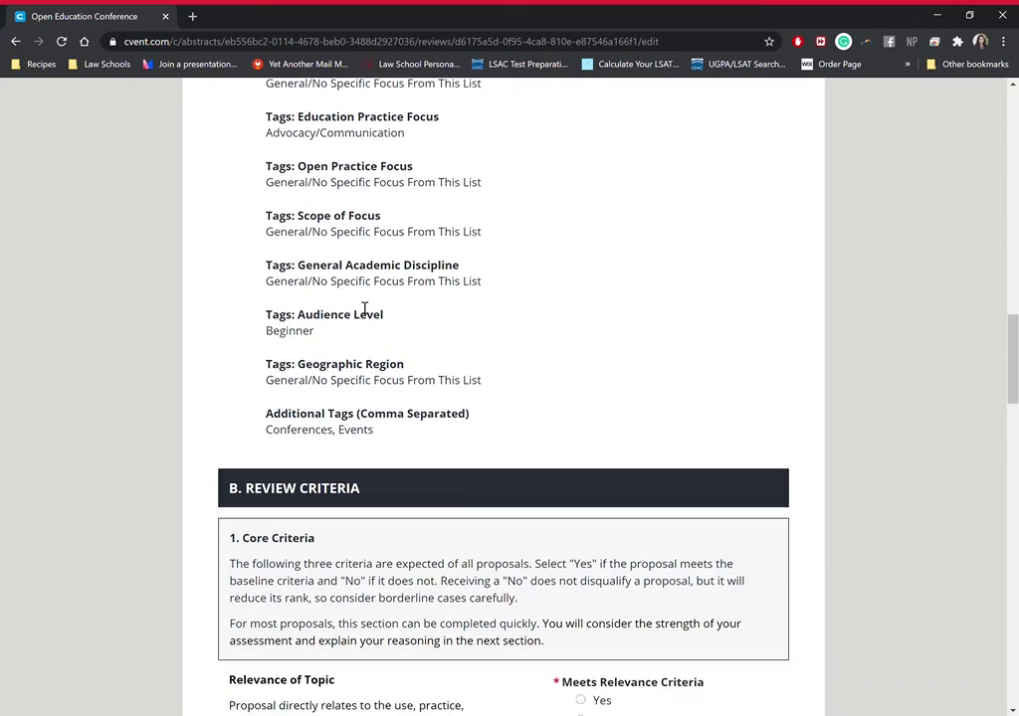
scroll(364, 310, "down", 5)
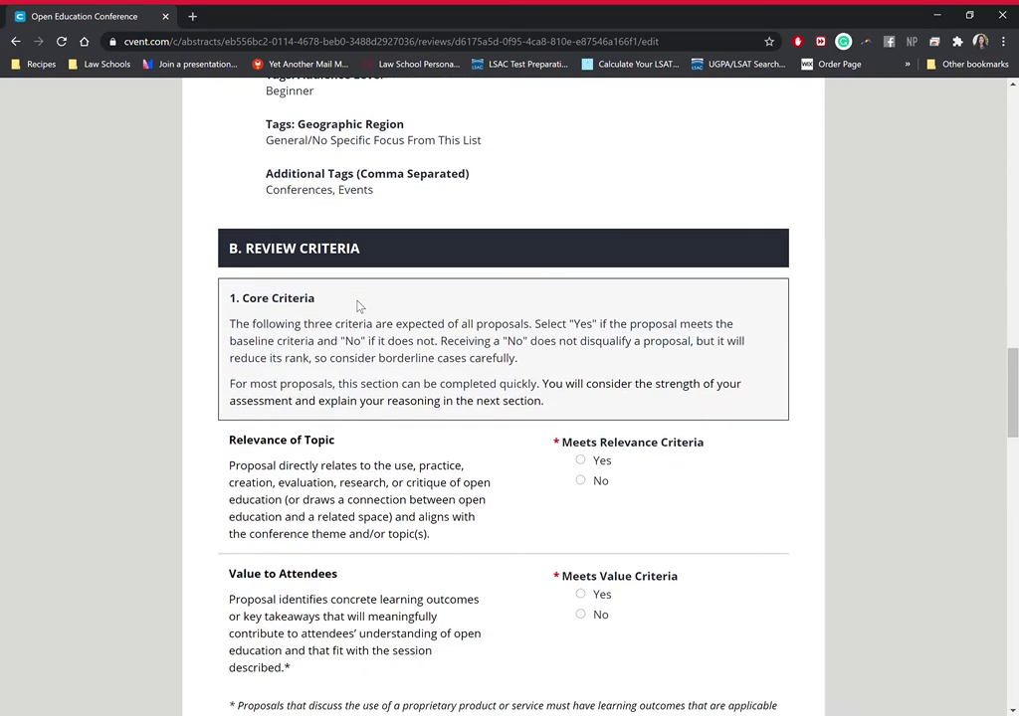
scroll(359, 306, "down", 3)
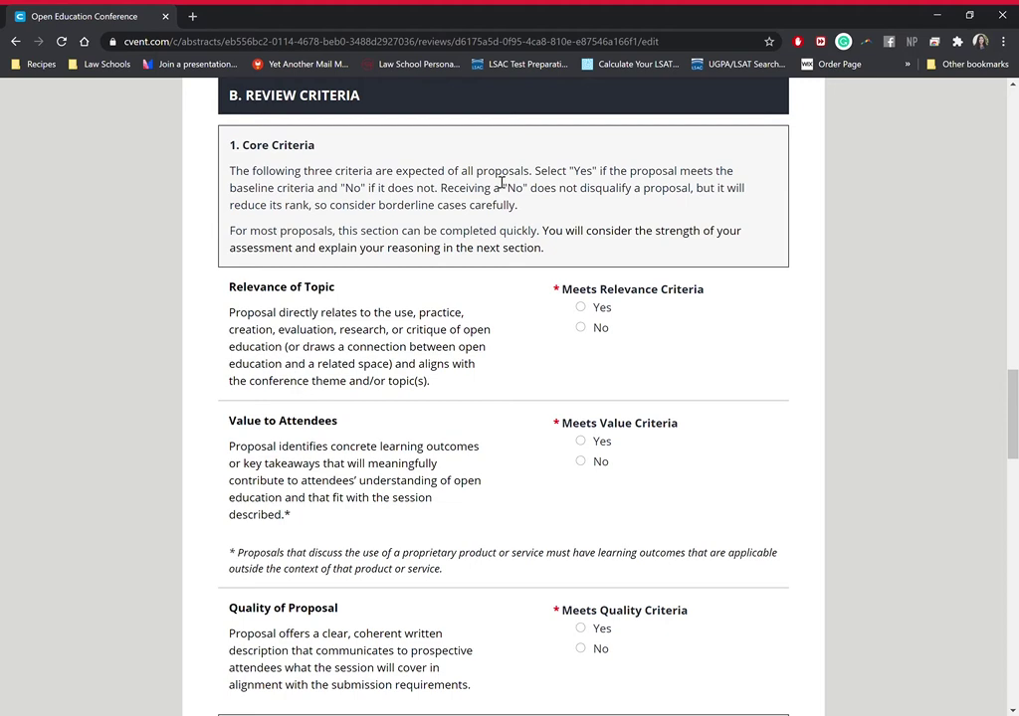
scroll(625, 663, "down", 1)
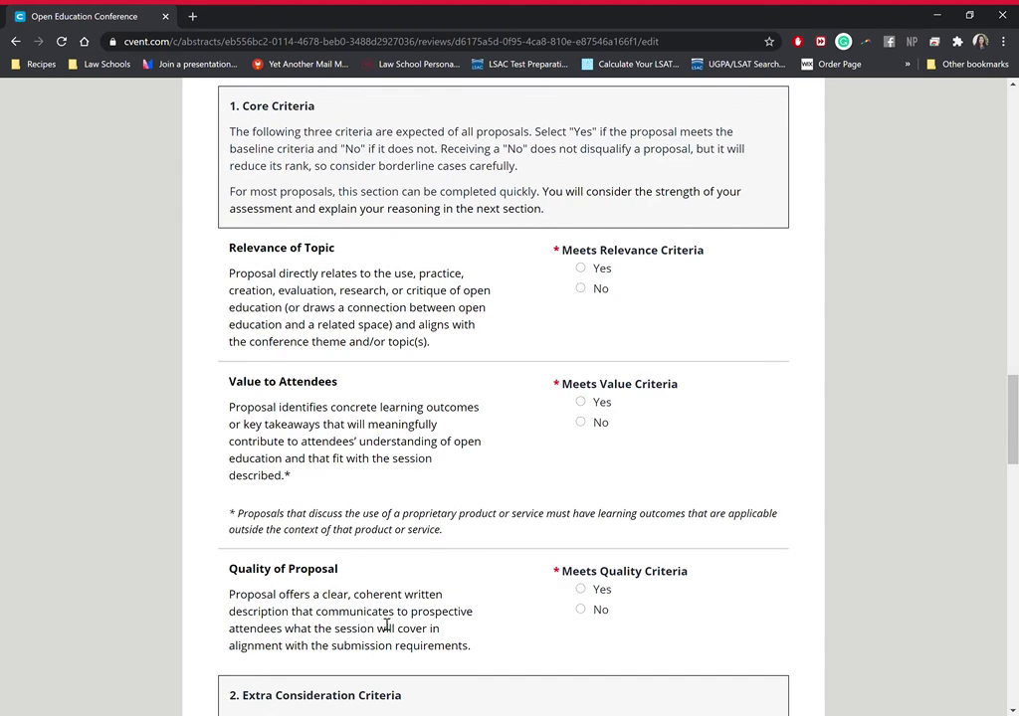
scroll(478, 641, "down", 3)
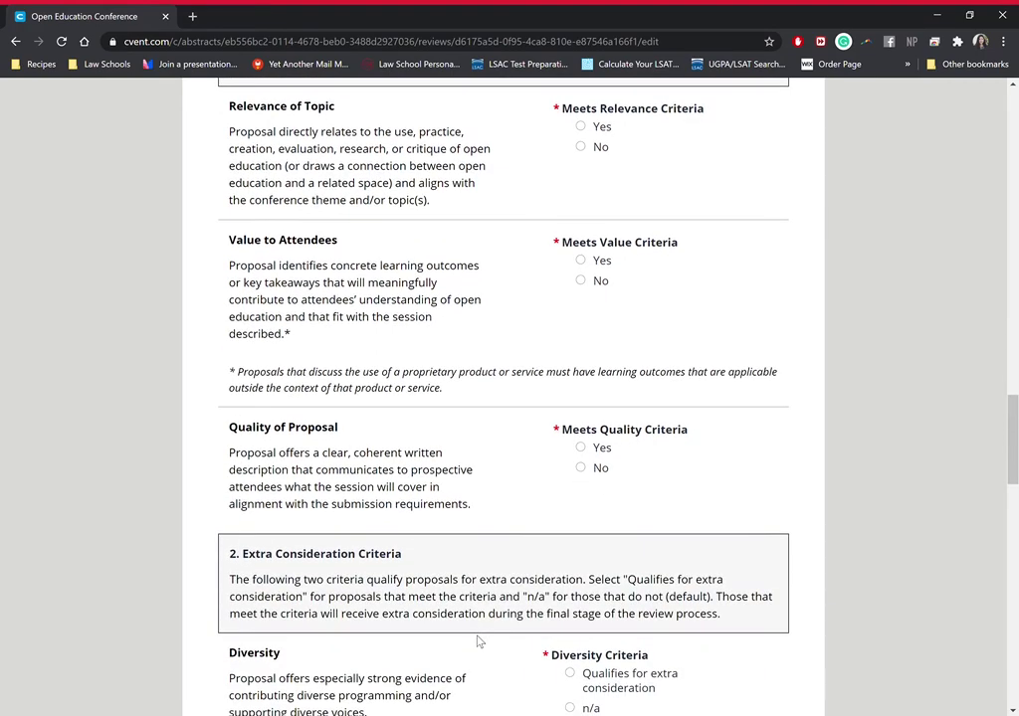
scroll(477, 641, "up", 1)
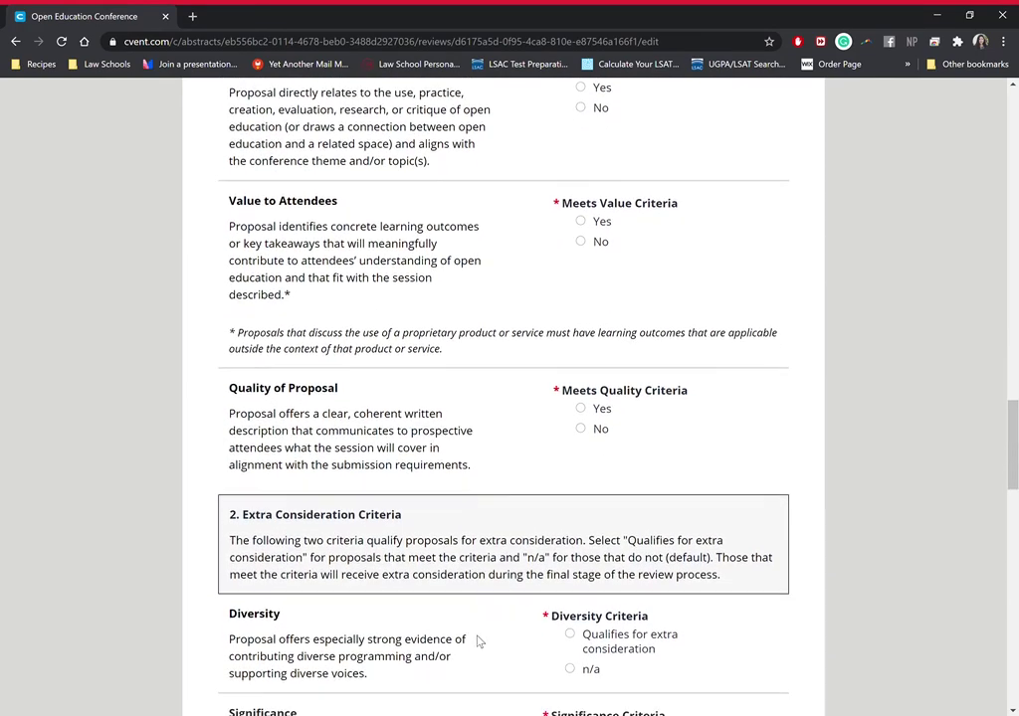
scroll(427, 182, "down", 4)
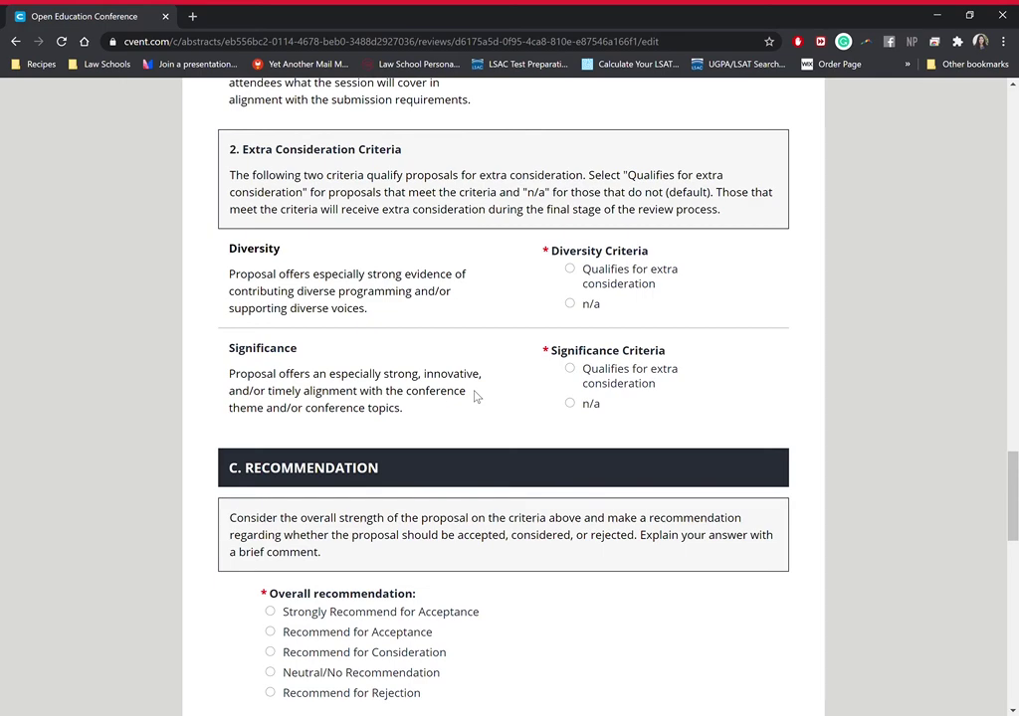
Leave the Reason for overall recommendation box empty to trigger its 'is required' error
scroll(474, 396, "down", 3)
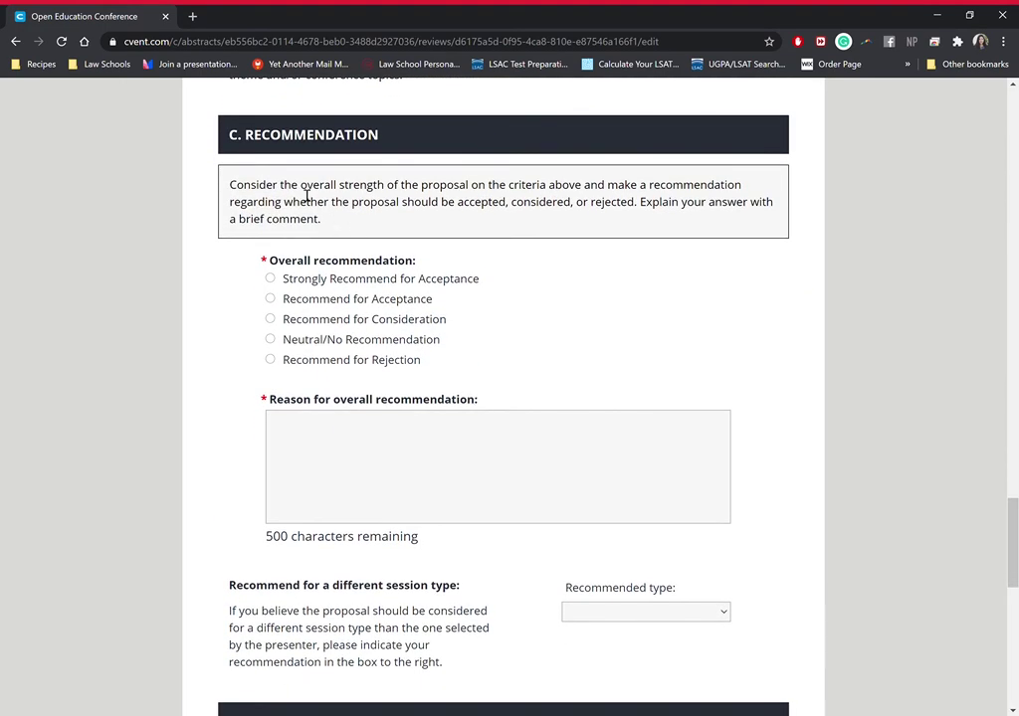
scroll(364, 389, "down", 1)
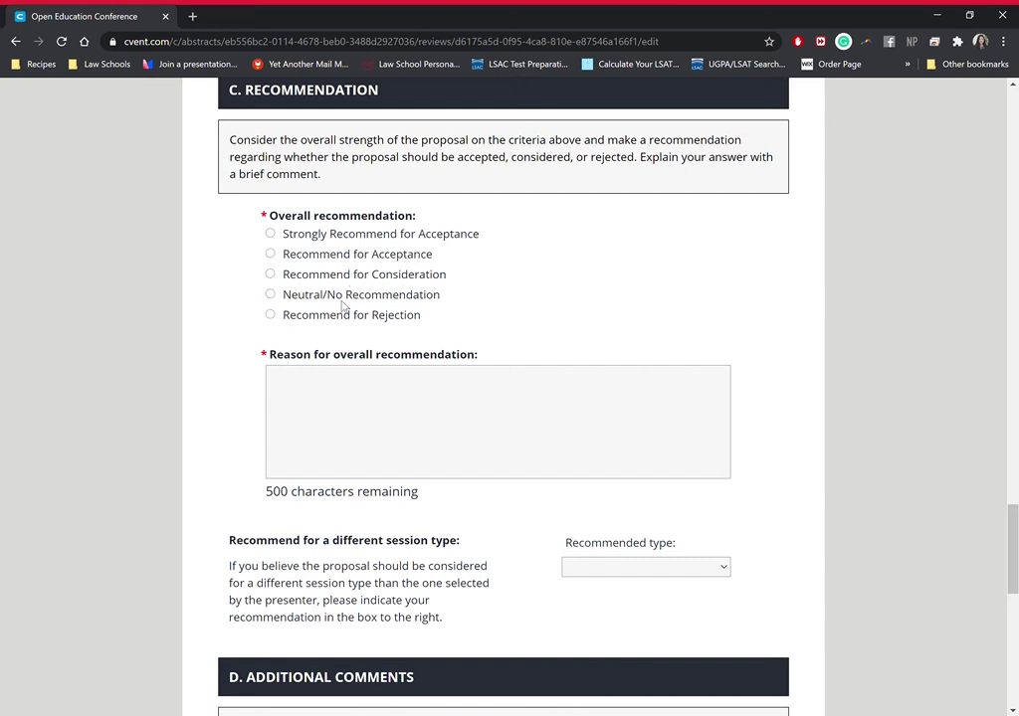
scroll(384, 313, "down", 1)
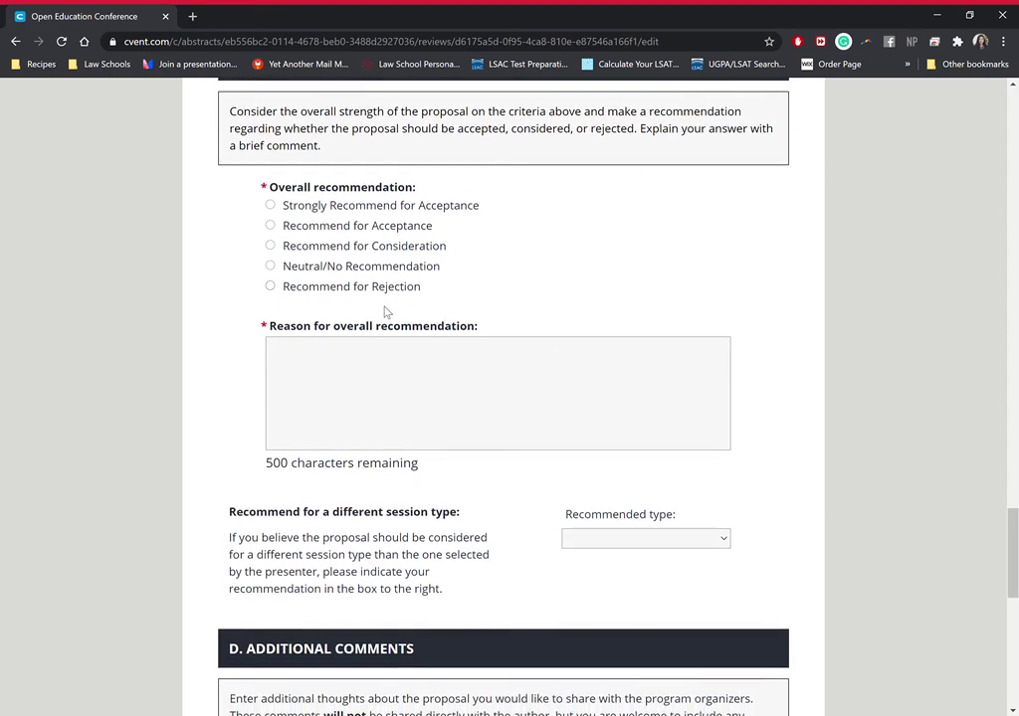
left_click(386, 354)
scroll(383, 356, "down", 1)
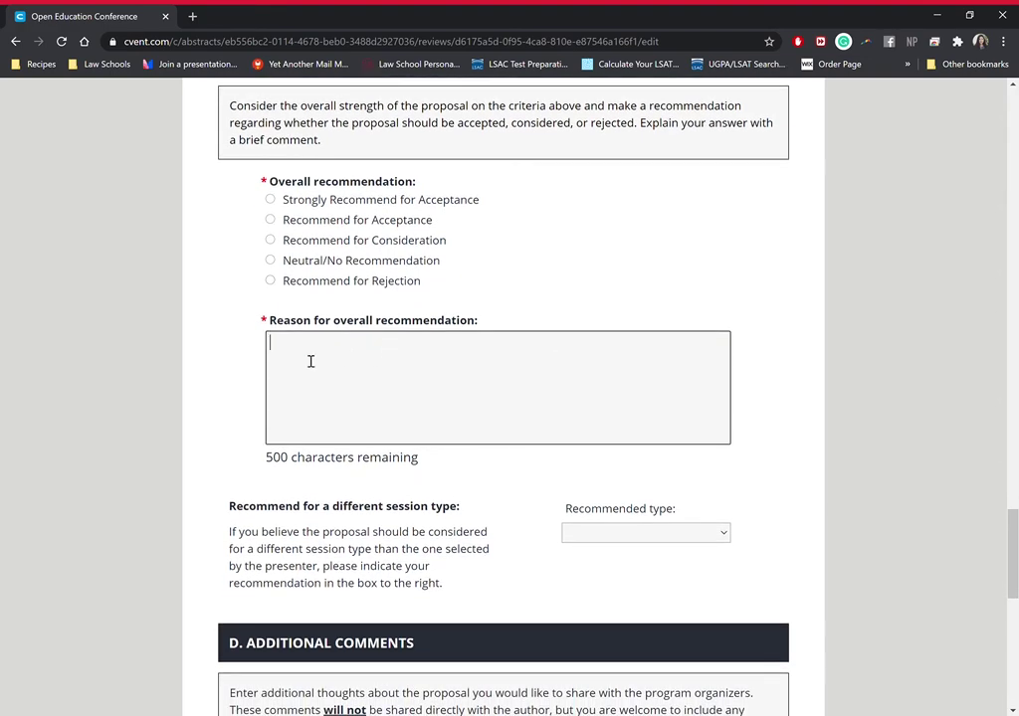
scroll(438, 470, "down", 1)
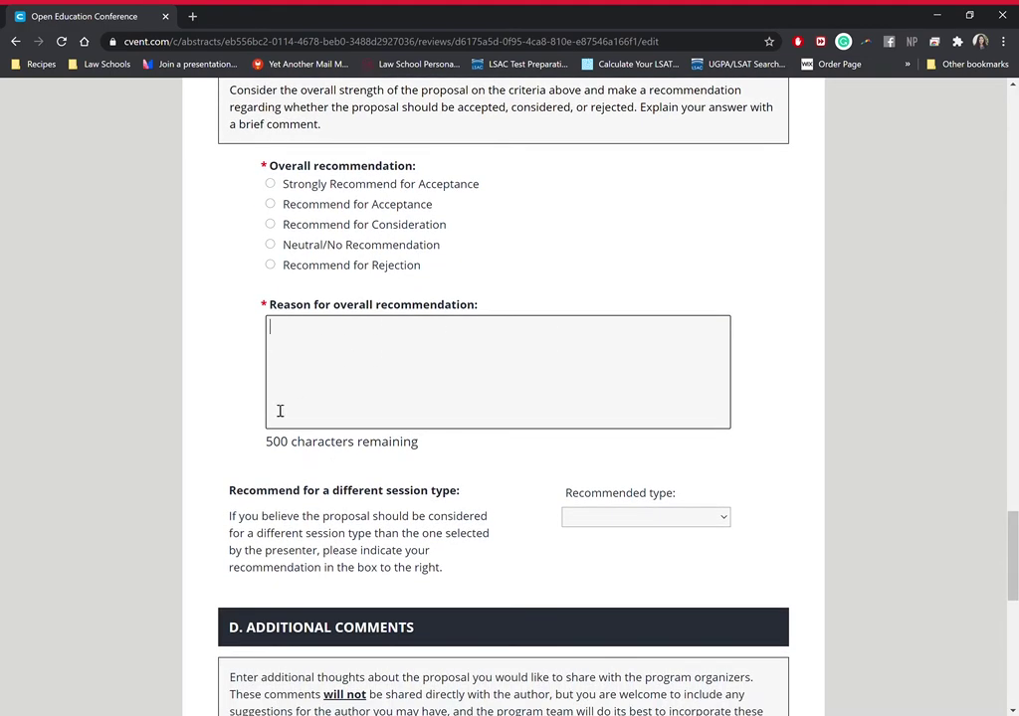
scroll(479, 438, "down", 2)
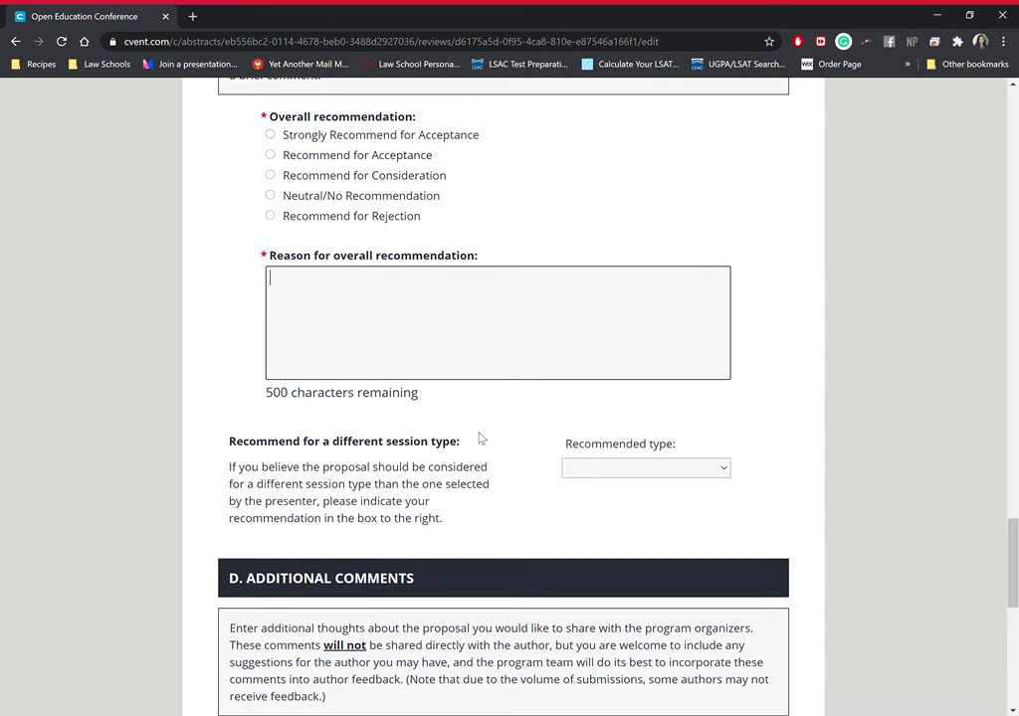
scroll(485, 439, "down", 1)
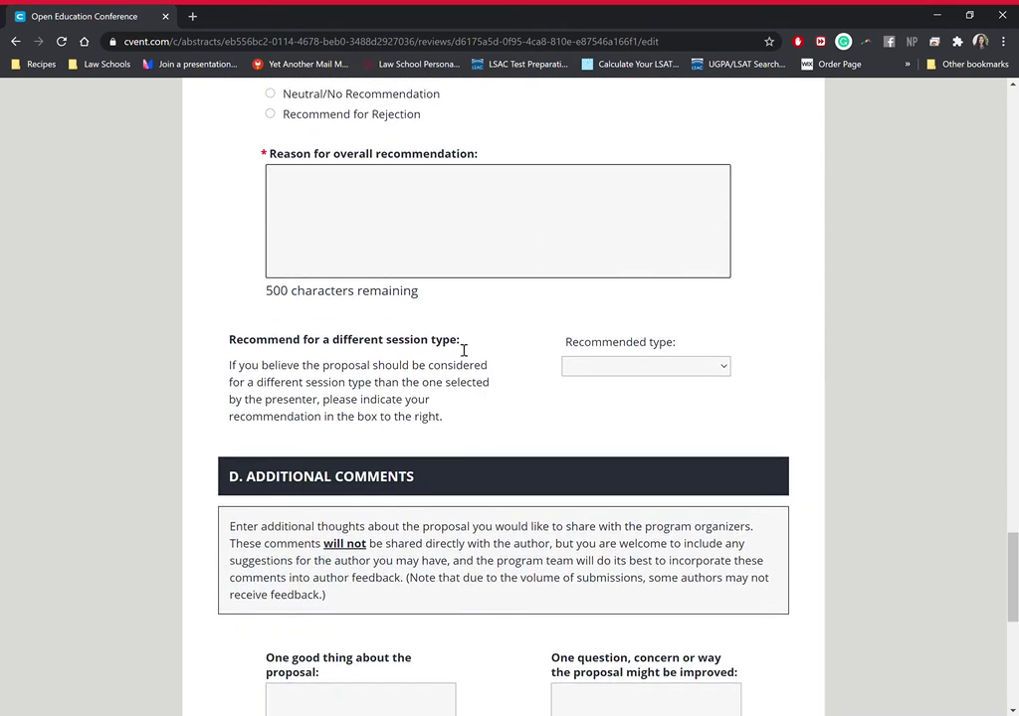
scroll(463, 350, "down", 1)
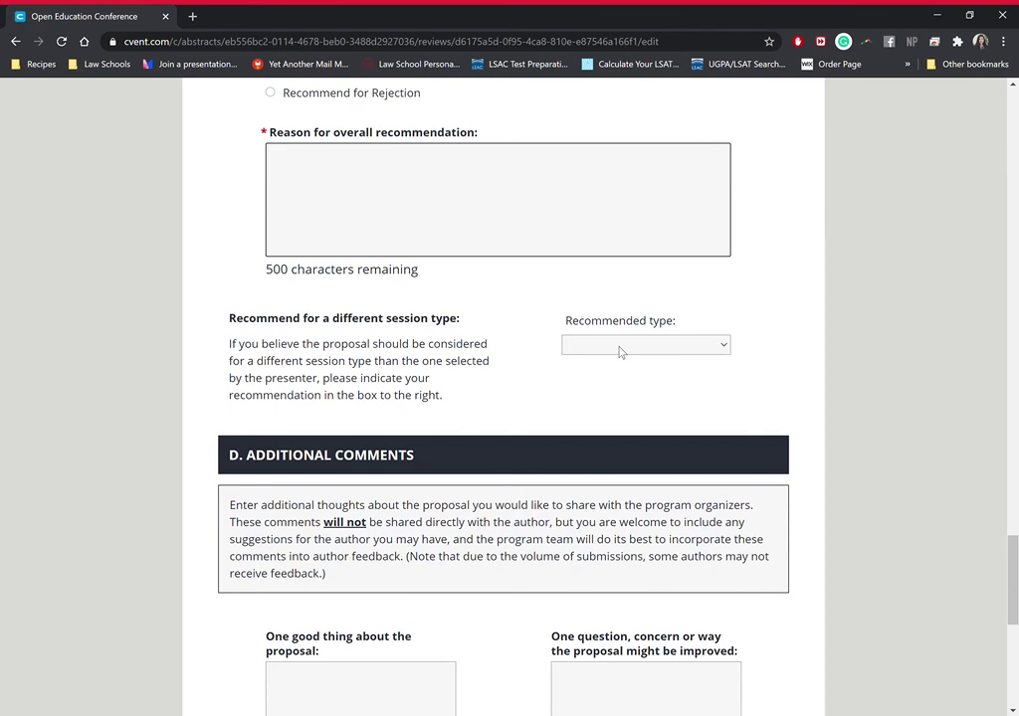
left_click(619, 350)
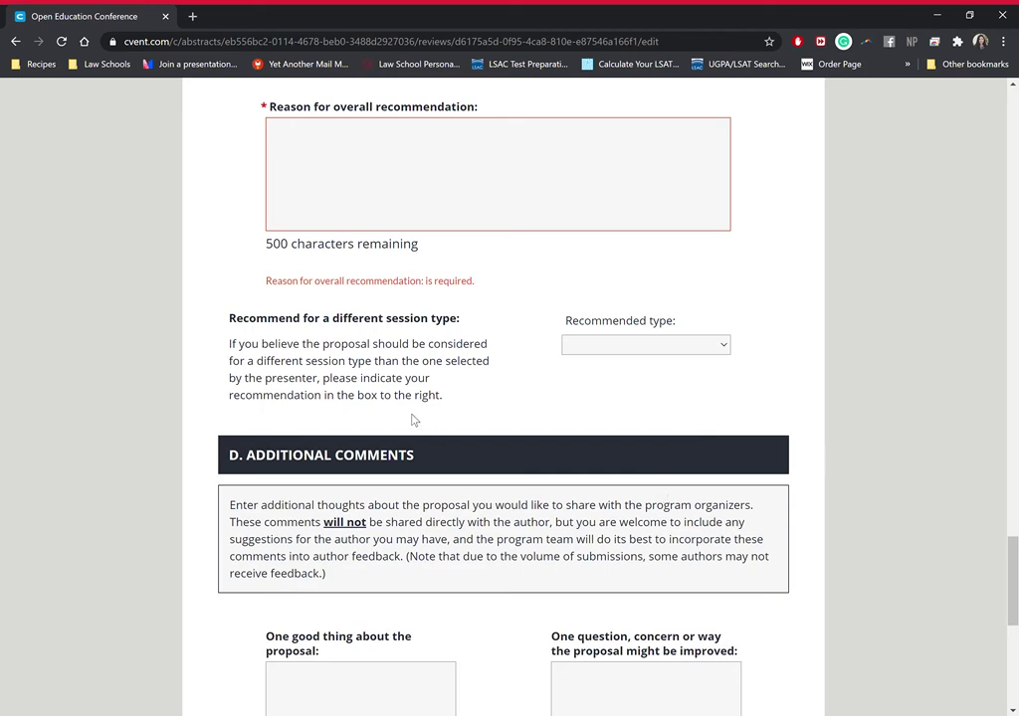
scroll(414, 420, "down", 4)
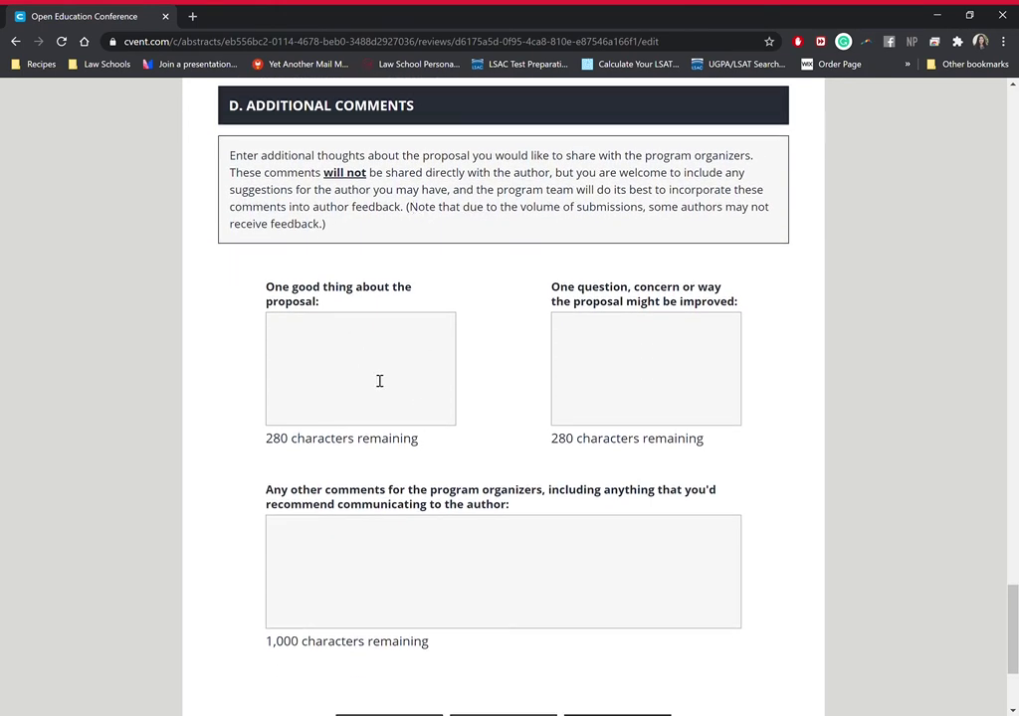
left_click(379, 381)
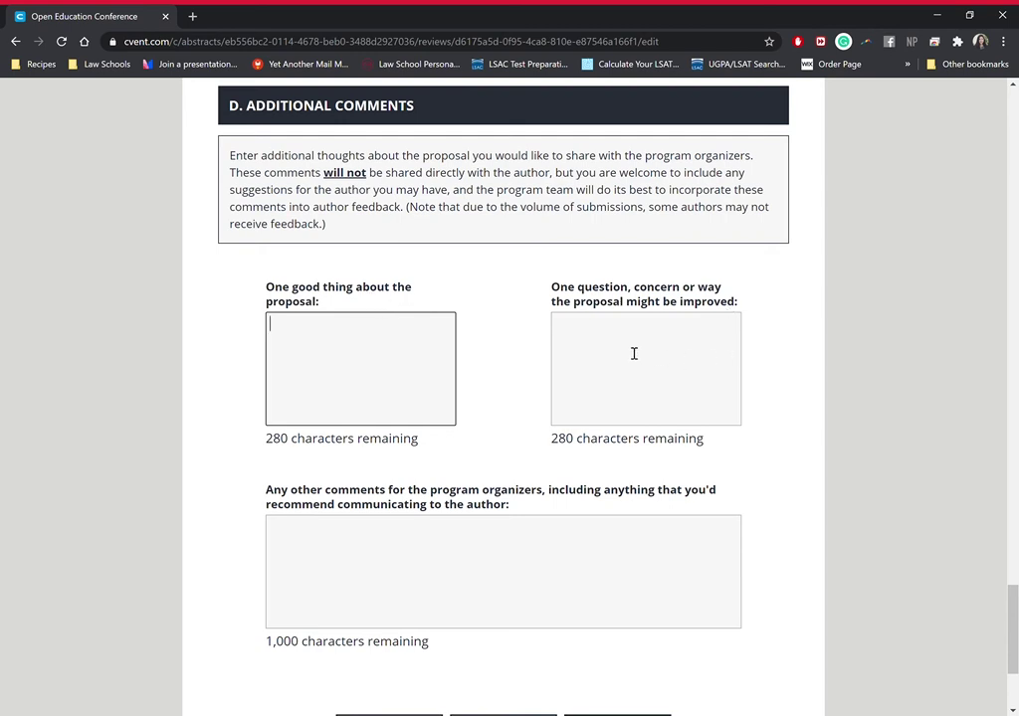
scroll(580, 391, "down", 1)
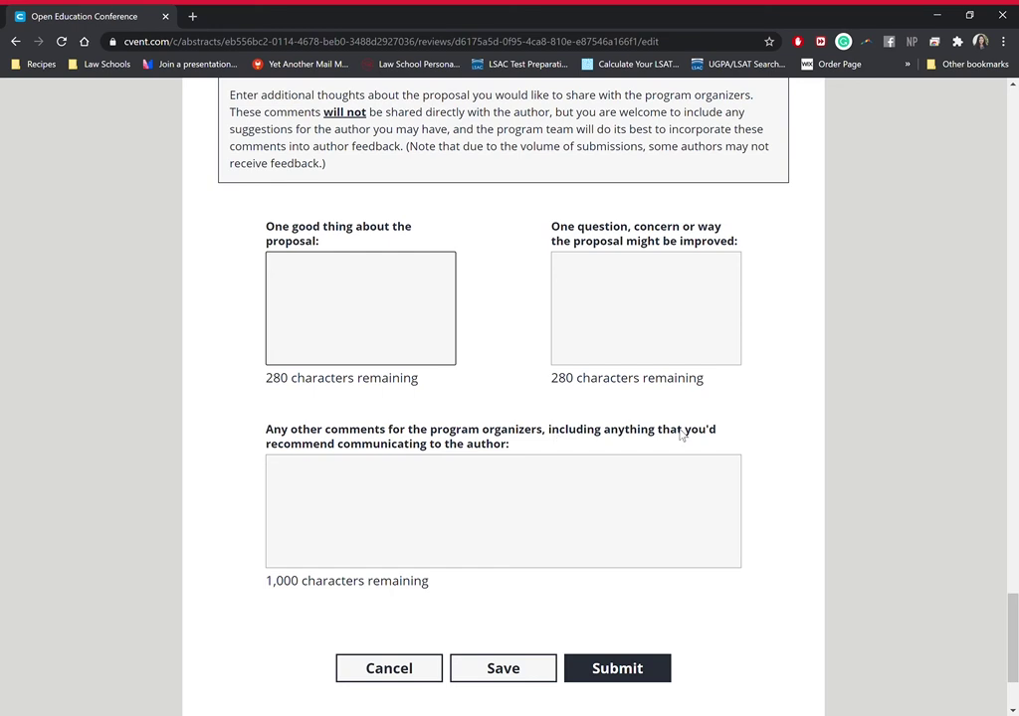
scroll(682, 434, "down", 2)
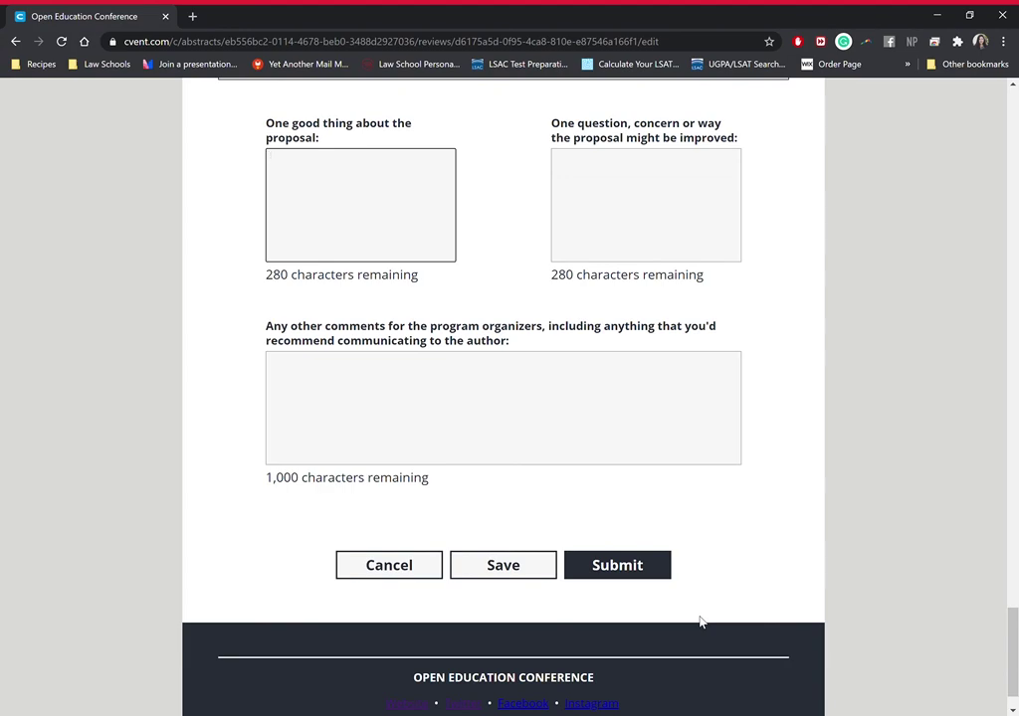
scroll(700, 622, "up", 8)
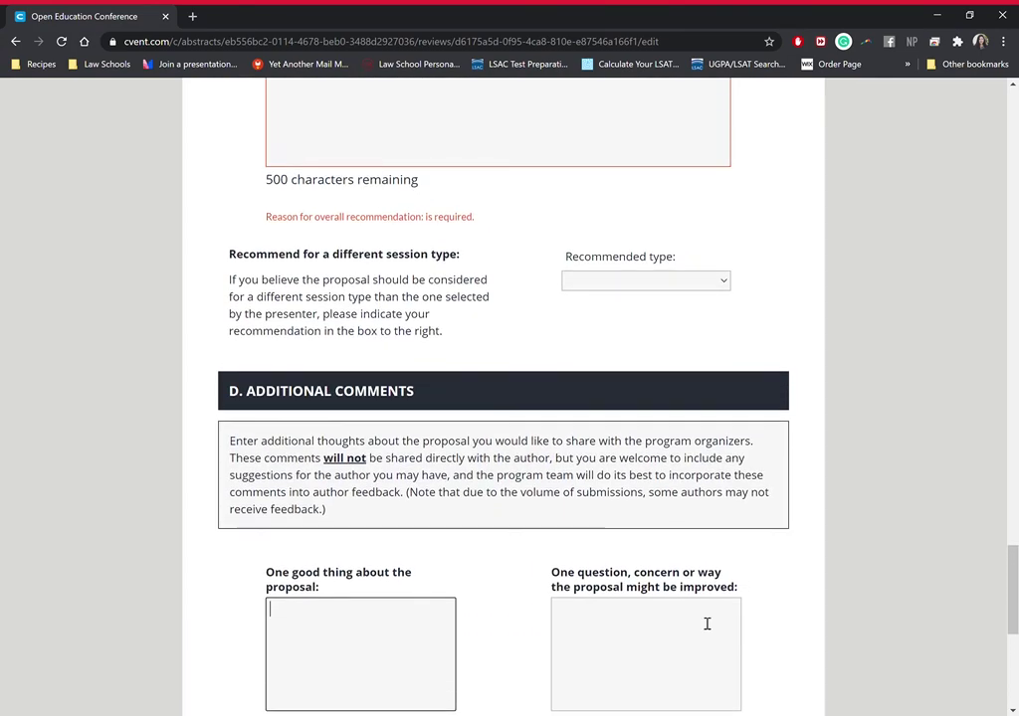
scroll(700, 622, "up", 15)
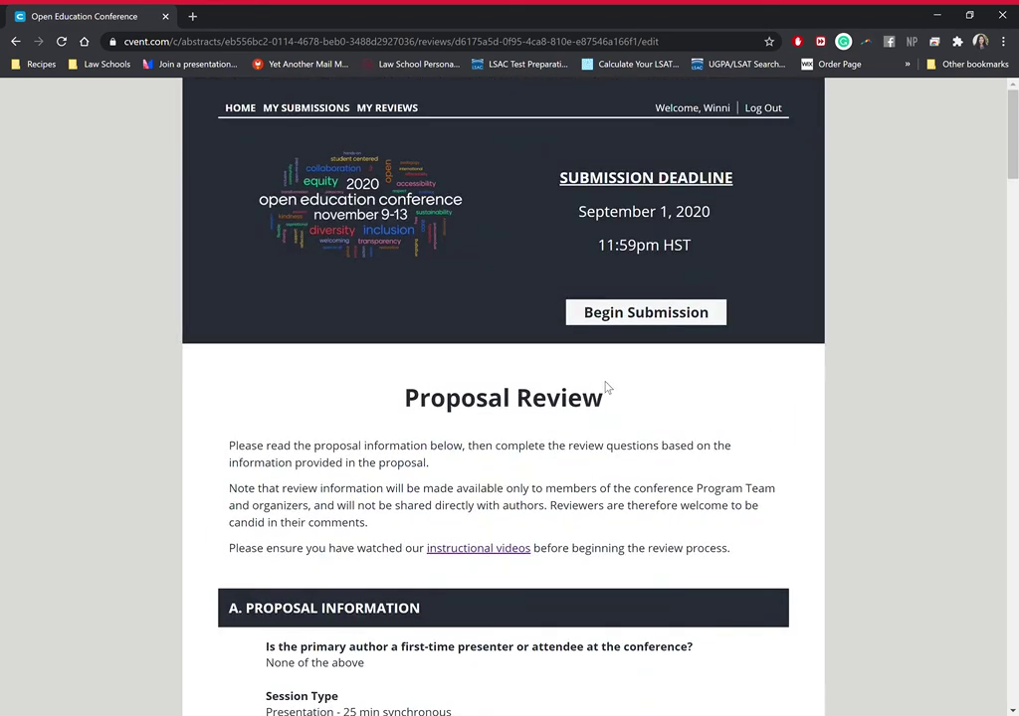
scroll(741, 346, "down", 3)
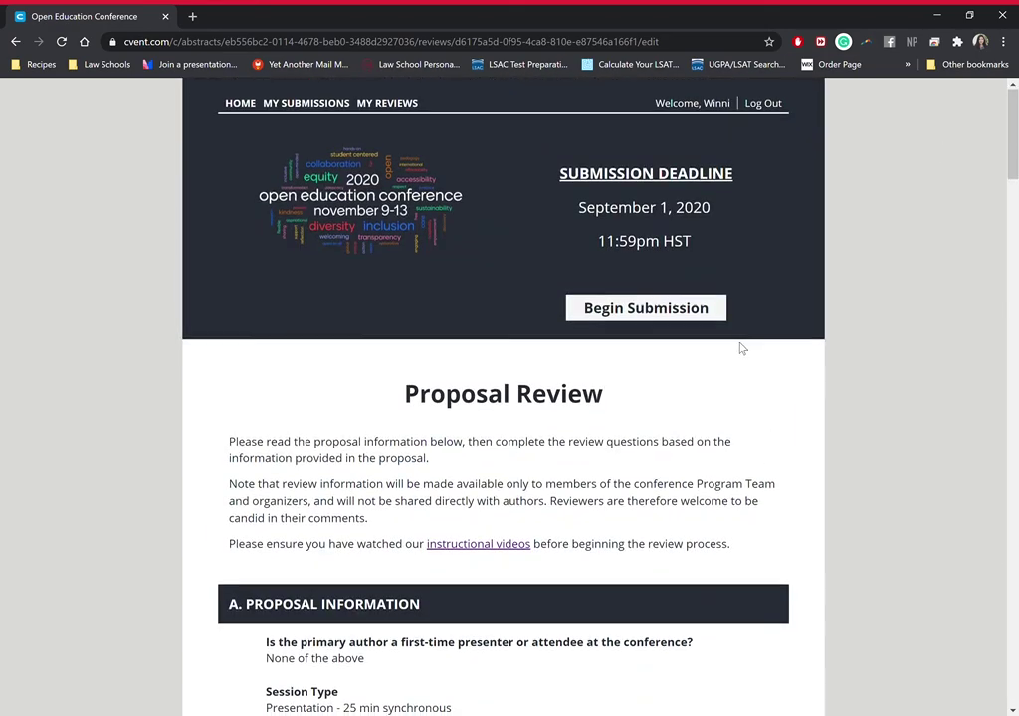
scroll(741, 348, "down", 1)
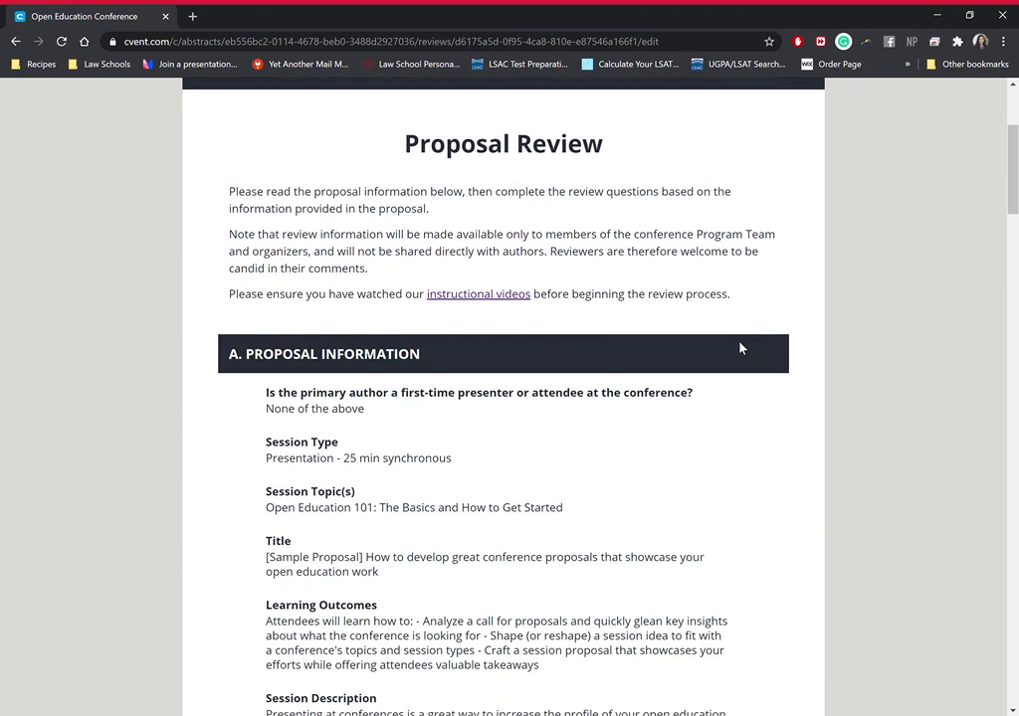